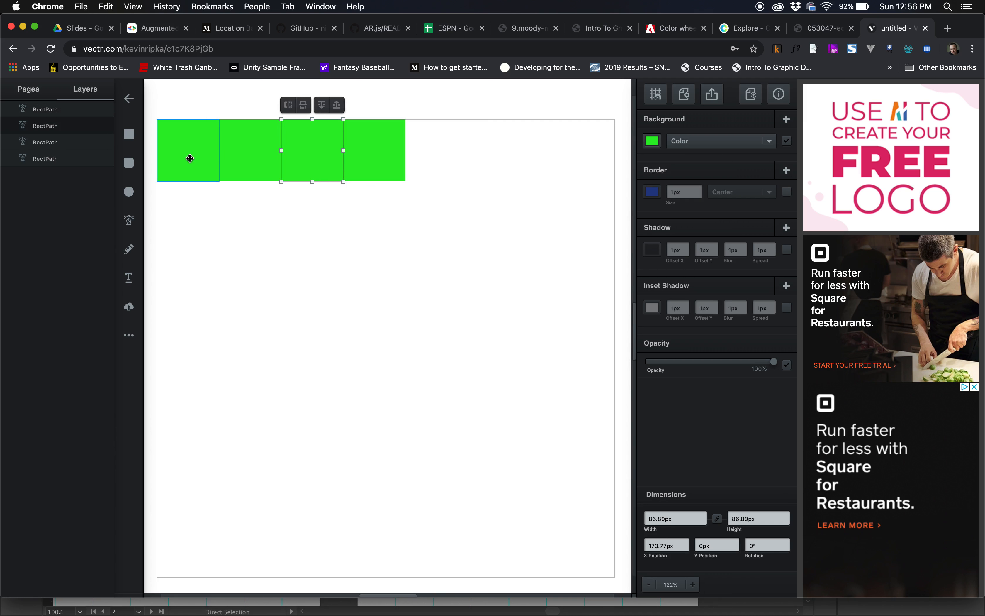
Duplicate the first and last green squares and extend the row with copies to nine squares, past the artboard's right edge.
{"action": "left_click", "coordinate": [196, 159]}
{"action": "left_click", "coordinate": [361, 159], "text": "shift"}
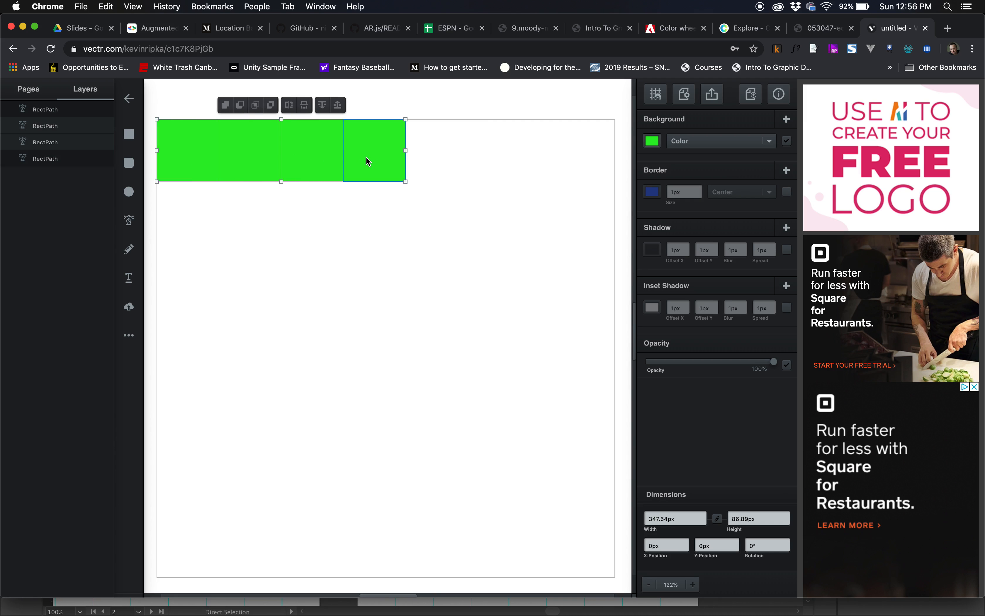
{"action": "right_click", "coordinate": [361, 158]}
{"action": "left_click", "coordinate": [395, 187]}
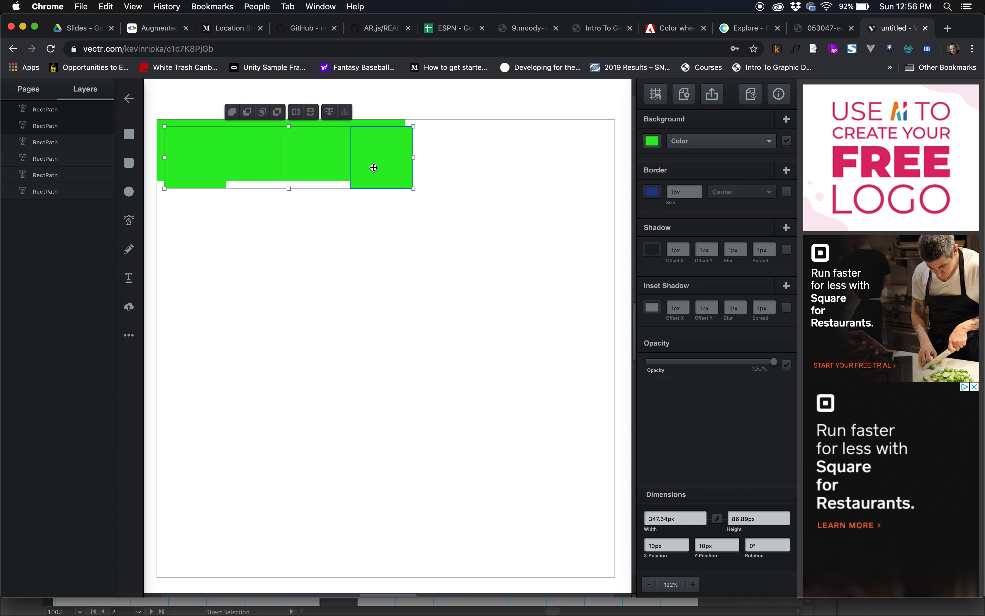
{"action": "left_click_drag", "start_coordinate": [376, 167], "coordinate": [617, 159]}
{"action": "left_click", "coordinate": [50, 49]}
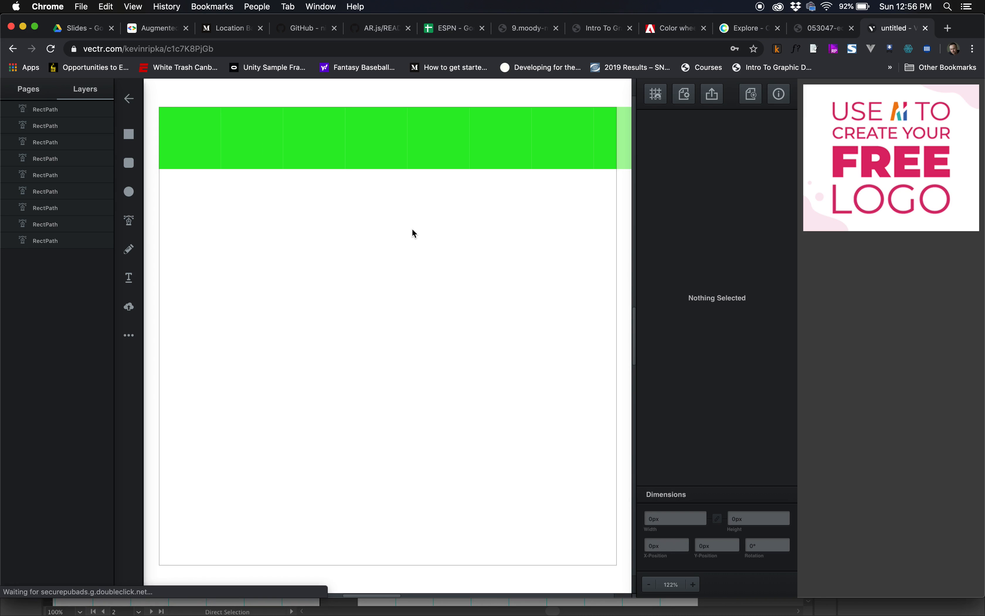
Scale the whole row of nine squares down proportionally to span exactly the artboard's width, making each square about 71 px wide.
{"action": "scroll", "coordinate": [412, 229], "scroll_direction": "right", "scroll_amount": 1}
{"action": "scroll", "coordinate": [412, 230], "scroll_direction": "up", "scroll_amount": 1}
{"action": "key", "text": "super+0"}
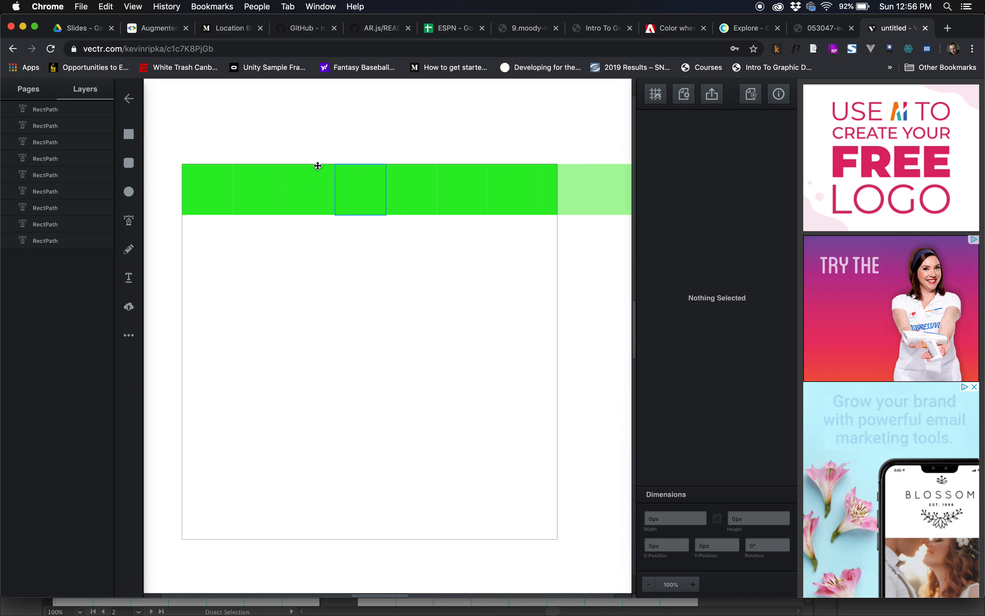
{"action": "left_click_drag", "start_coordinate": [190, 136], "coordinate": [623, 241]}
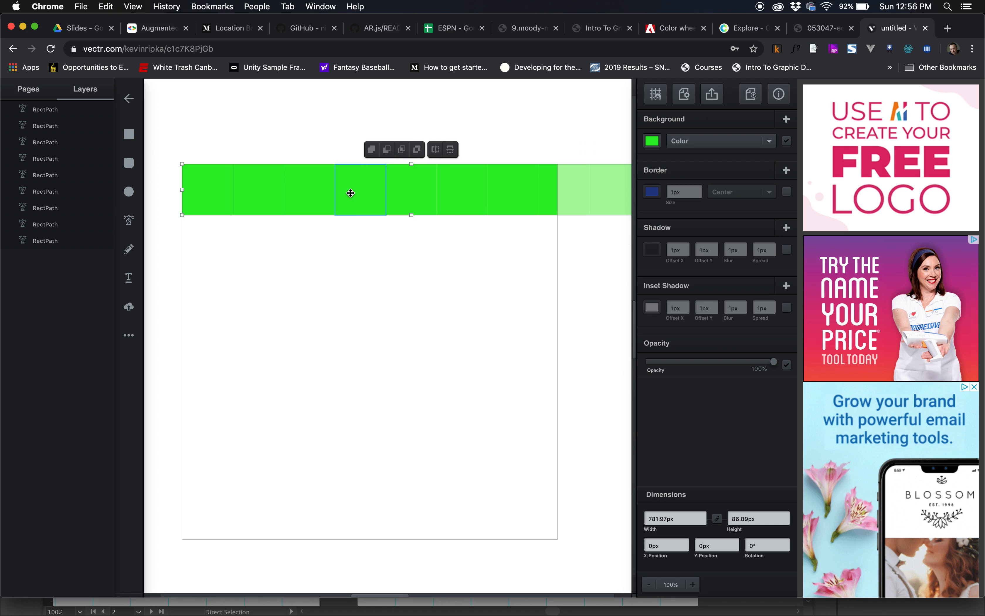
{"action": "left_click_drag", "start_coordinate": [182, 164], "coordinate": [233, 189]}
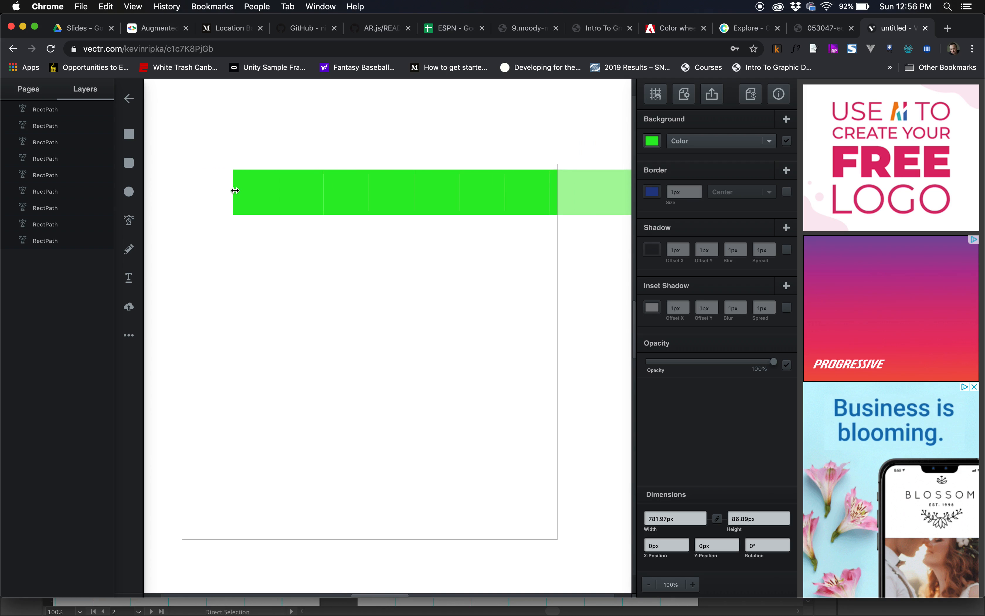
{"action": "left_click_drag", "start_coordinate": [328, 201], "coordinate": [275, 196]}
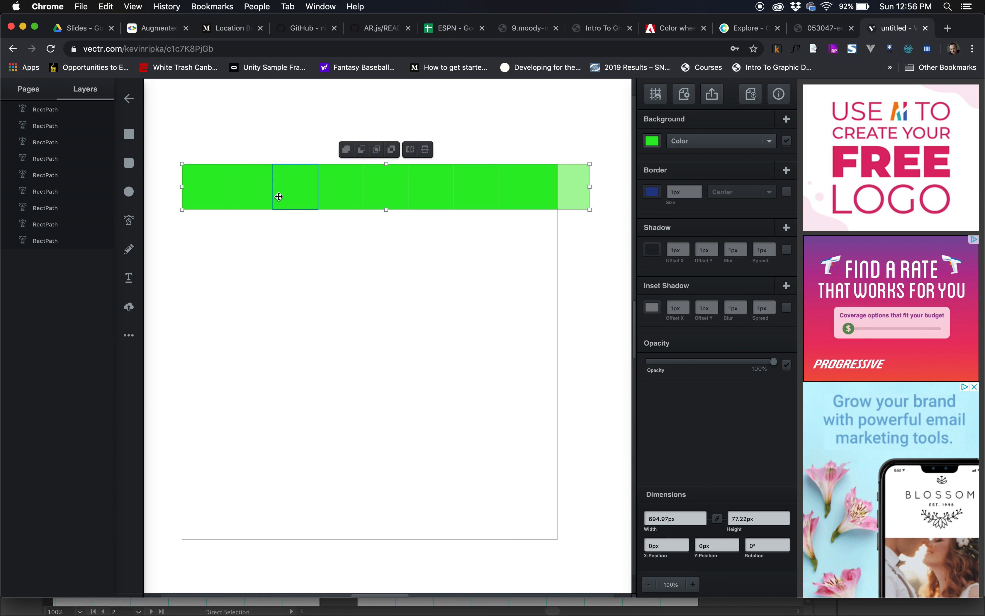
{"action": "left_click_drag", "start_coordinate": [589, 209], "coordinate": [558, 204]}
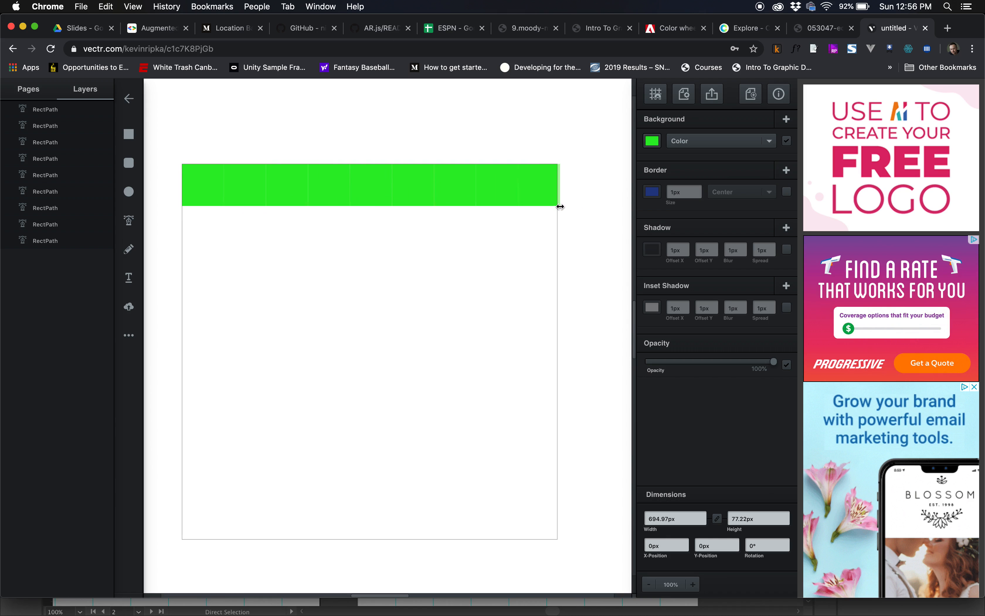
Select the entire row of squares and duplicate it downward to build a four-row green grid.
{"action": "left_click", "coordinate": [589, 236]}
{"action": "left_click_drag", "start_coordinate": [187, 154], "coordinate": [548, 214]}
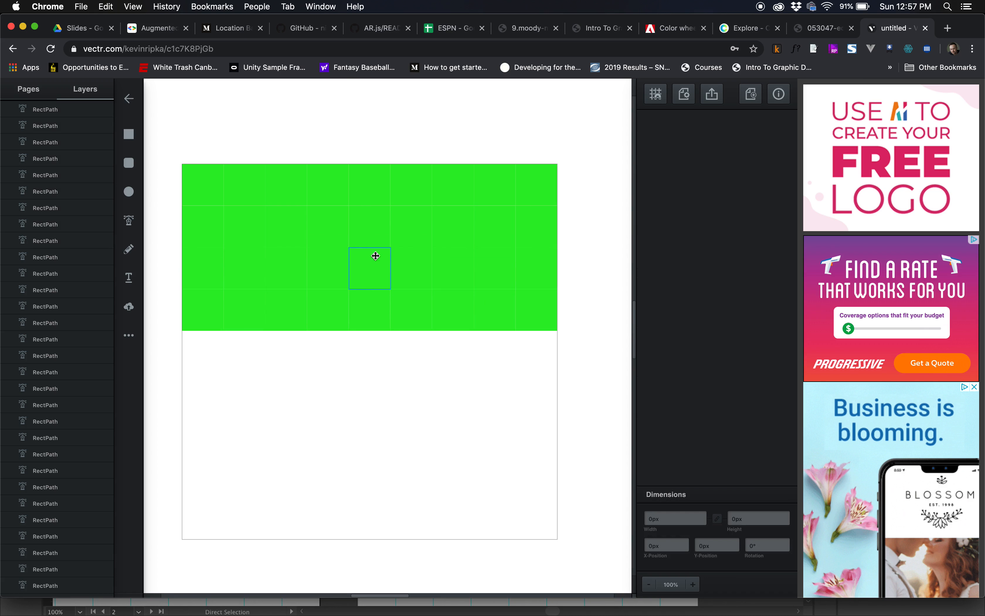
{"action": "left_click", "coordinate": [374, 256]}
{"action": "left_click", "coordinate": [323, 220]}
{"action": "left_click", "coordinate": [254, 219]}
{"action": "left_click", "coordinate": [344, 194]}
{"action": "left_click", "coordinate": [397, 271]}
{"action": "left_click", "coordinate": [431, 209]}
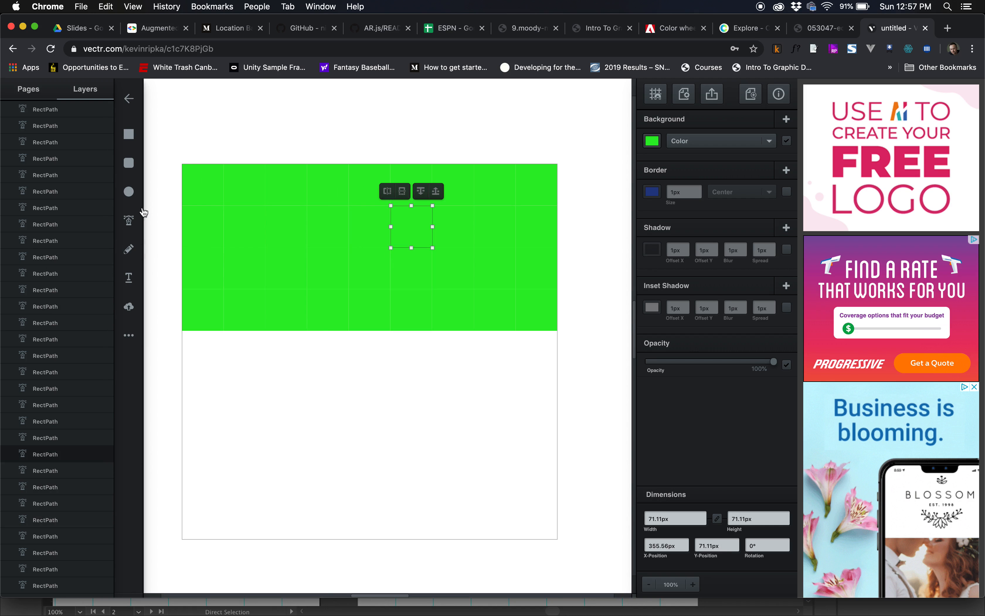
Draw a small closed triangle with the Pen tool in the blank area below the grid and delete it.
{"action": "left_click", "coordinate": [129, 220]}
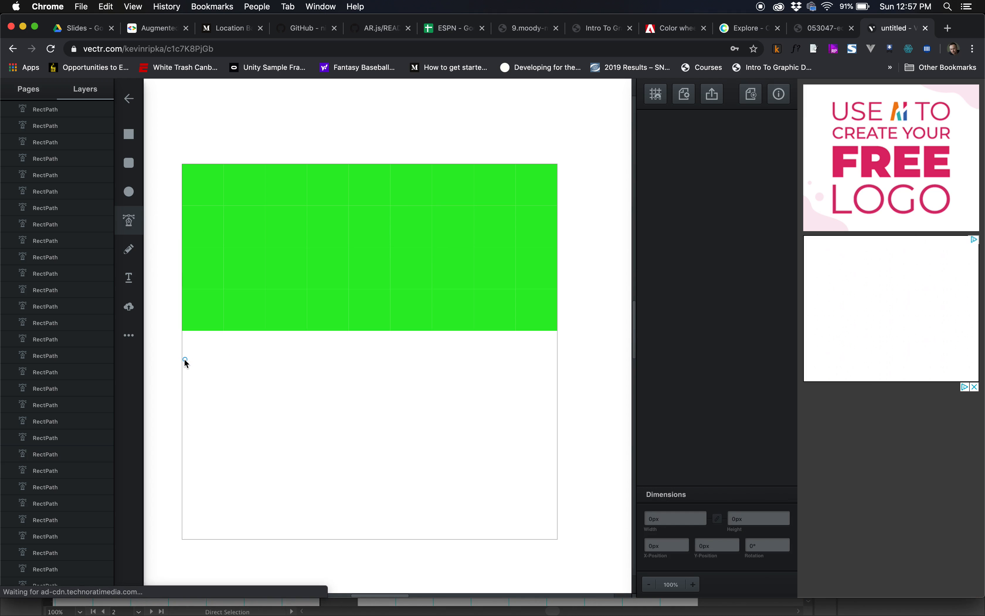
{"action": "left_click", "coordinate": [184, 359]}
{"action": "left_click", "coordinate": [184, 408]}
{"action": "left_click", "coordinate": [218, 406]}
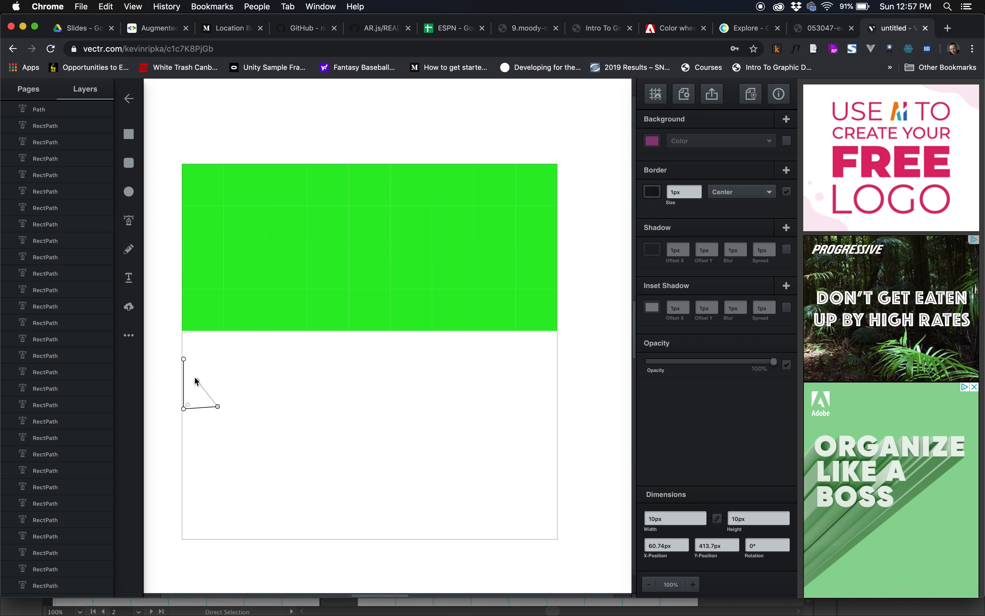
{"action": "left_click", "coordinate": [184, 360]}
{"action": "left_click", "coordinate": [208, 393]}
{"action": "key", "text": "Delete"}
Change the background color of the grid's top-left square to blue #4c92c3.
{"action": "left_click", "coordinate": [204, 185]}
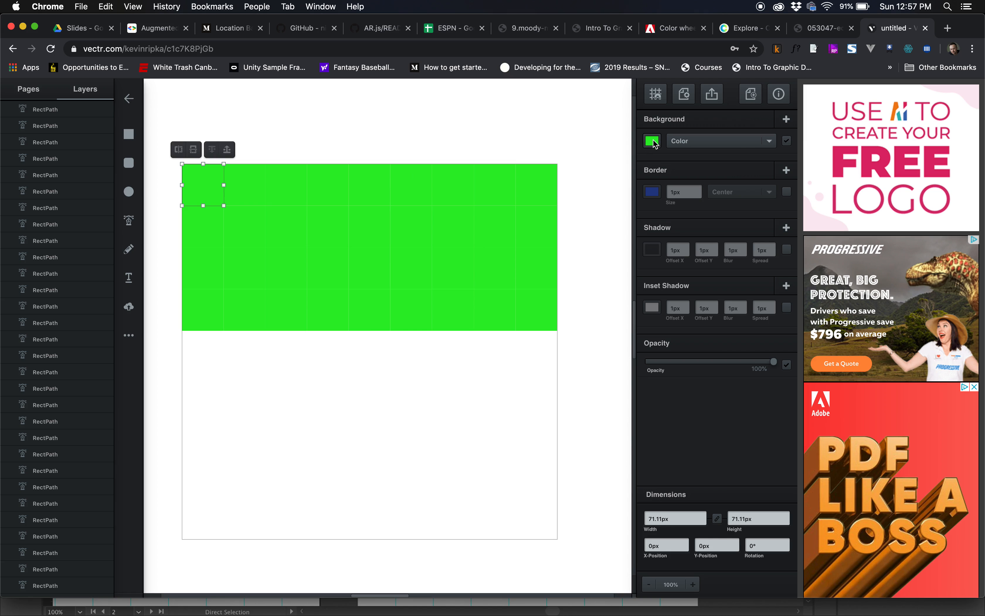
{"action": "left_click", "coordinate": [652, 141]}
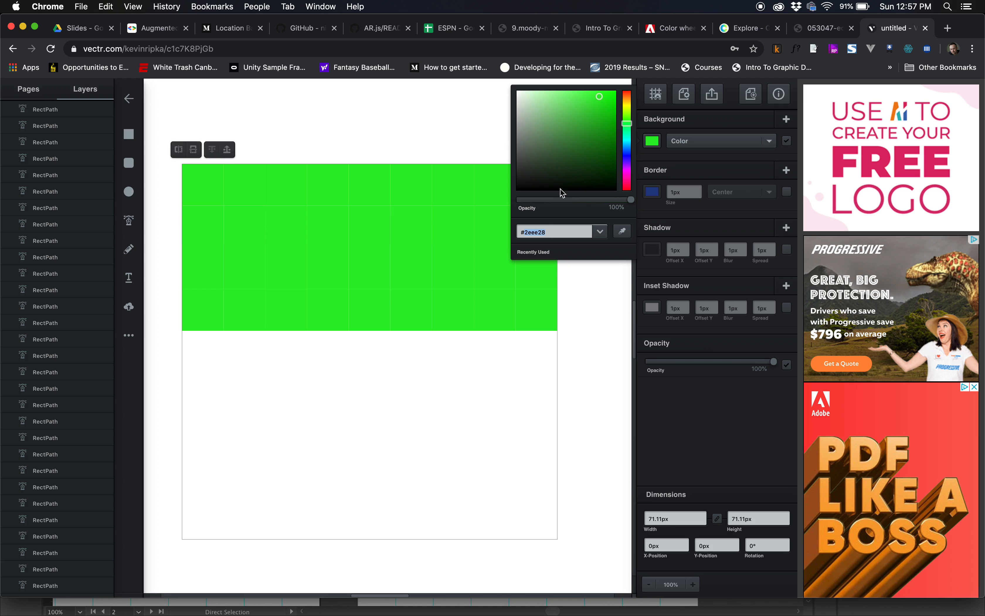
{"action": "left_click", "coordinate": [574, 123]}
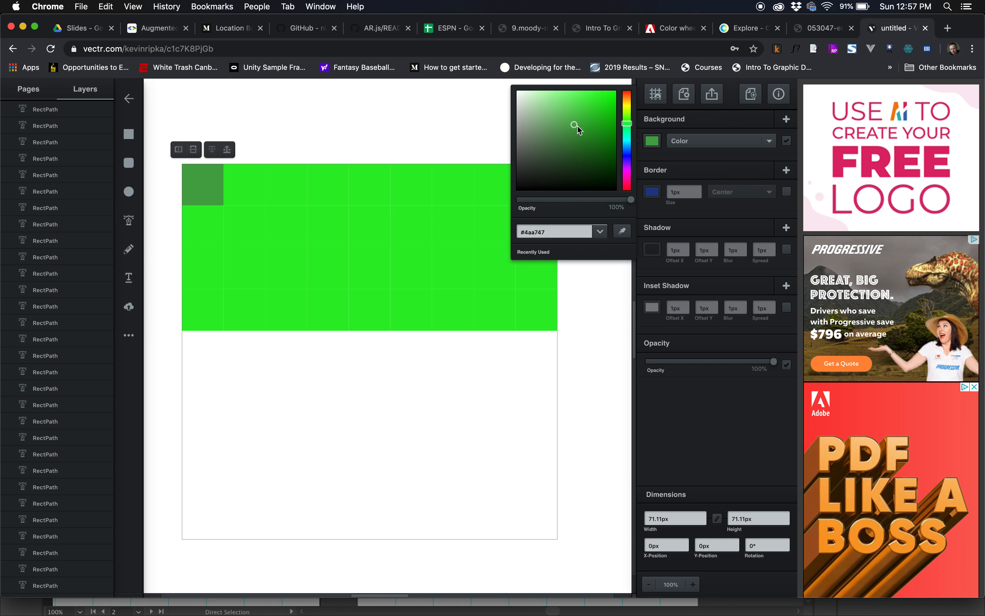
{"action": "left_click", "coordinate": [577, 114]}
{"action": "left_click_drag", "start_coordinate": [631, 133], "coordinate": [627, 148]}
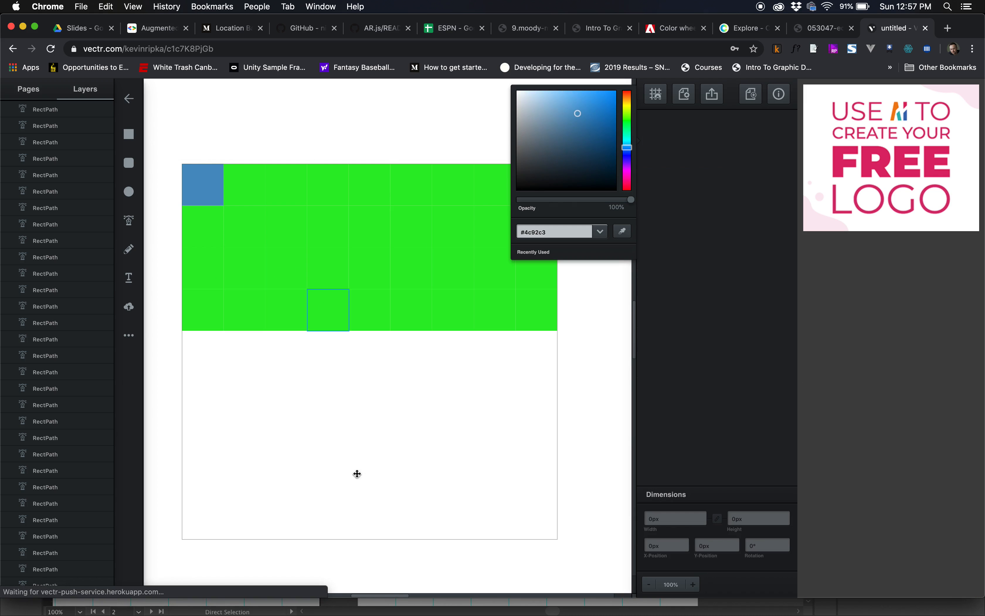
{"action": "left_click", "coordinate": [354, 487]}
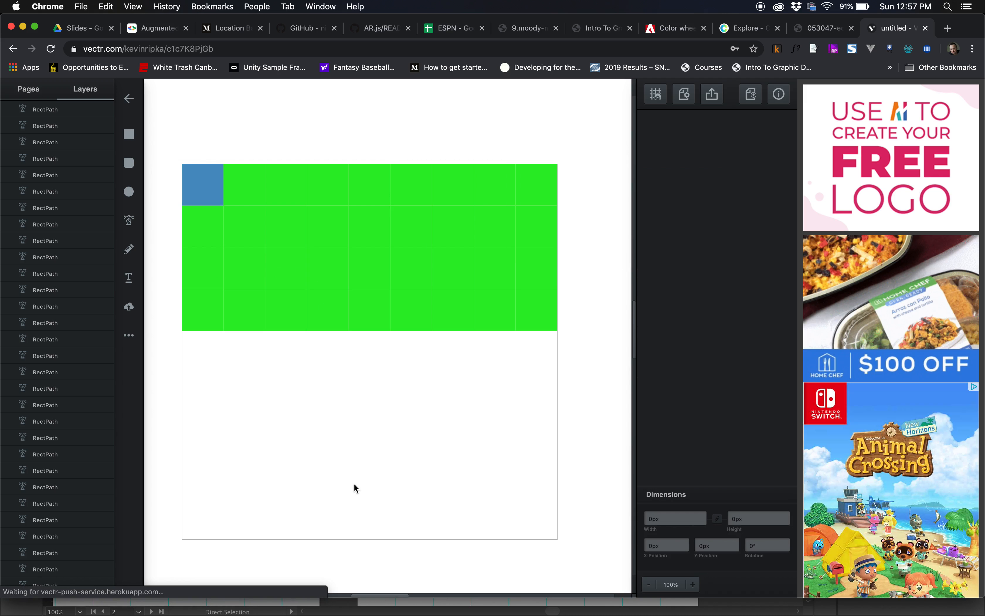
Recolor the square in the third row, fifth column with the Eyedropper, sampling the blue of the top-left square.
{"action": "left_click", "coordinate": [382, 278]}
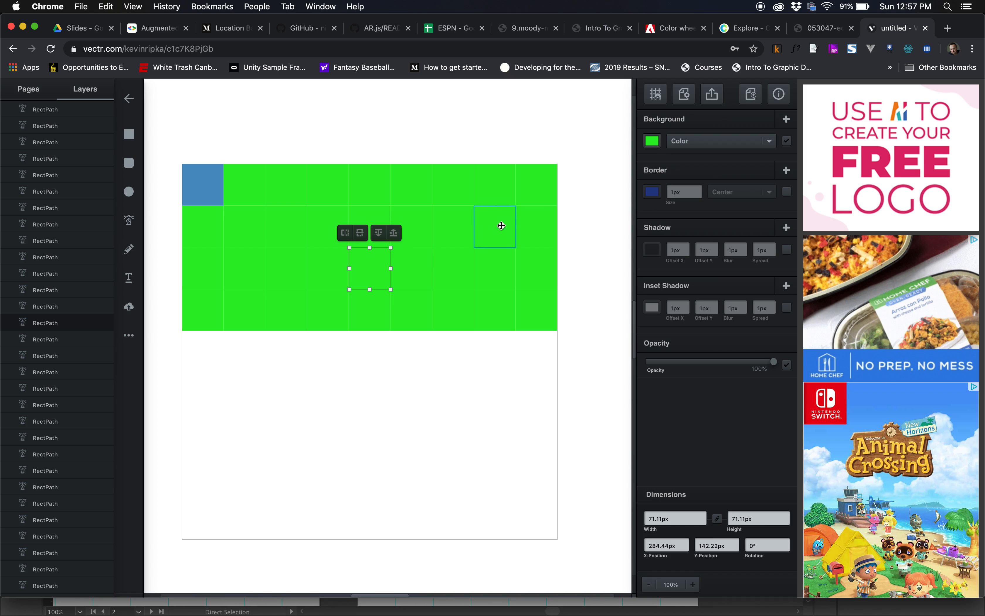
{"action": "left_click", "coordinate": [656, 142]}
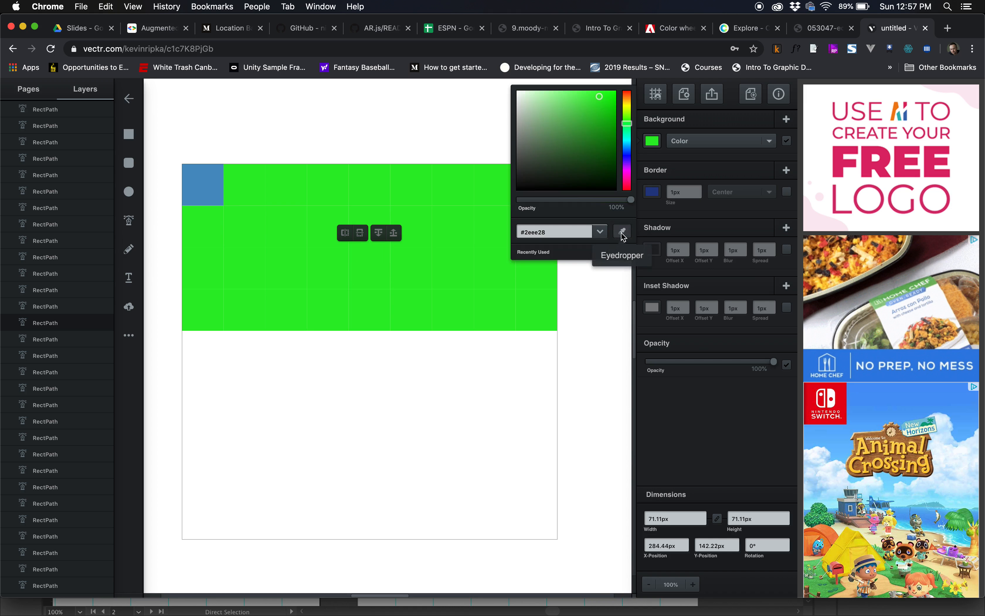
{"action": "left_click", "coordinate": [622, 233]}
{"action": "left_click", "coordinate": [215, 184]}
Recolor the square in the second row, eighth column with the Eyedropper, sampling the blue square in the third row.
{"action": "left_click", "coordinate": [495, 226]}
{"action": "left_click", "coordinate": [653, 141]}
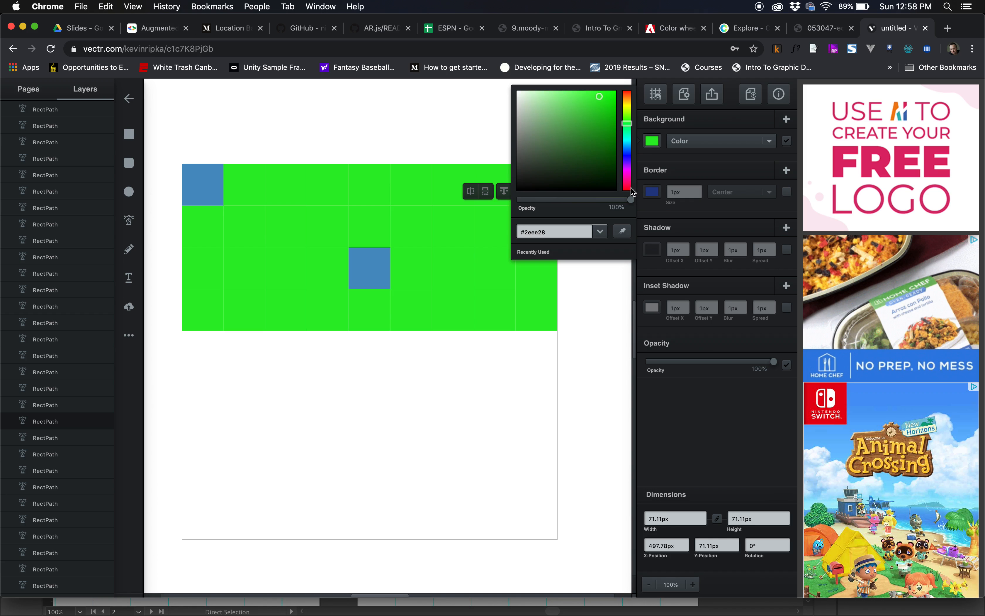
{"action": "left_click", "coordinate": [622, 231]}
{"action": "left_click", "coordinate": [372, 262]}
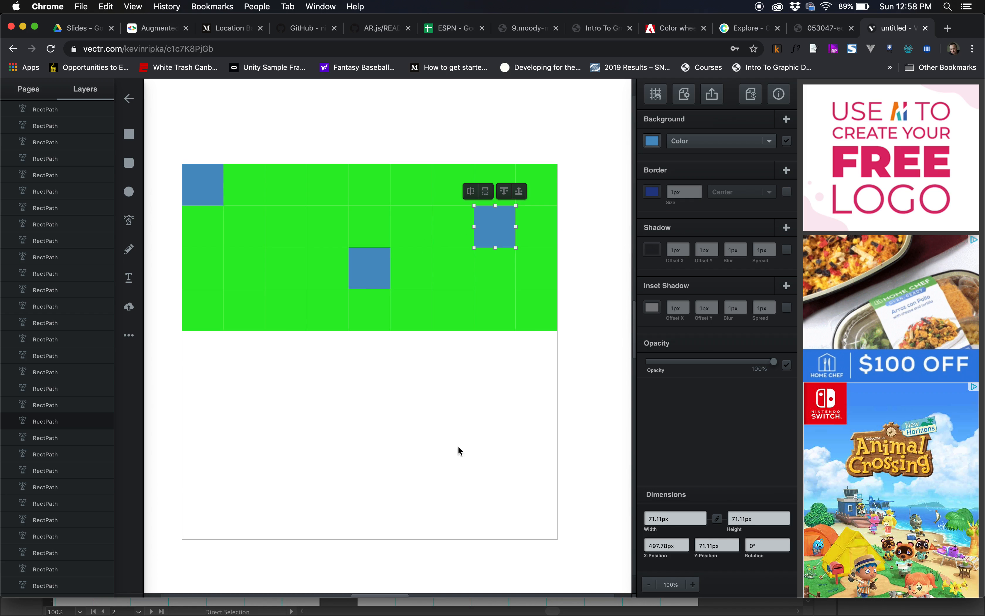
{"action": "left_click", "coordinate": [459, 450]}
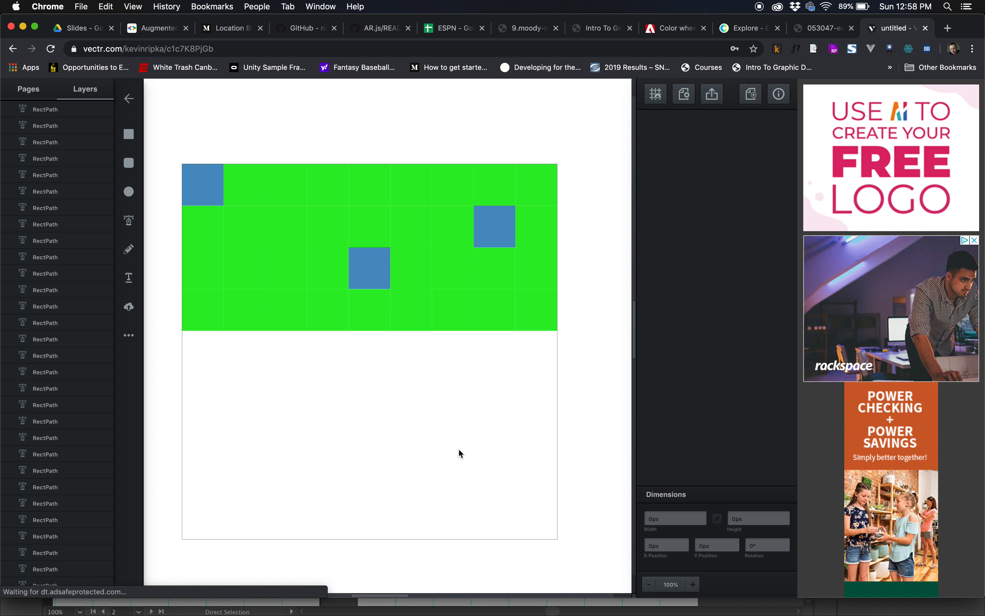
Add the text "ANalgoanlsdnf" over the green squares in the grid's second row.
{"action": "left_click", "coordinate": [129, 277]}
{"action": "left_click", "coordinate": [301, 225]}
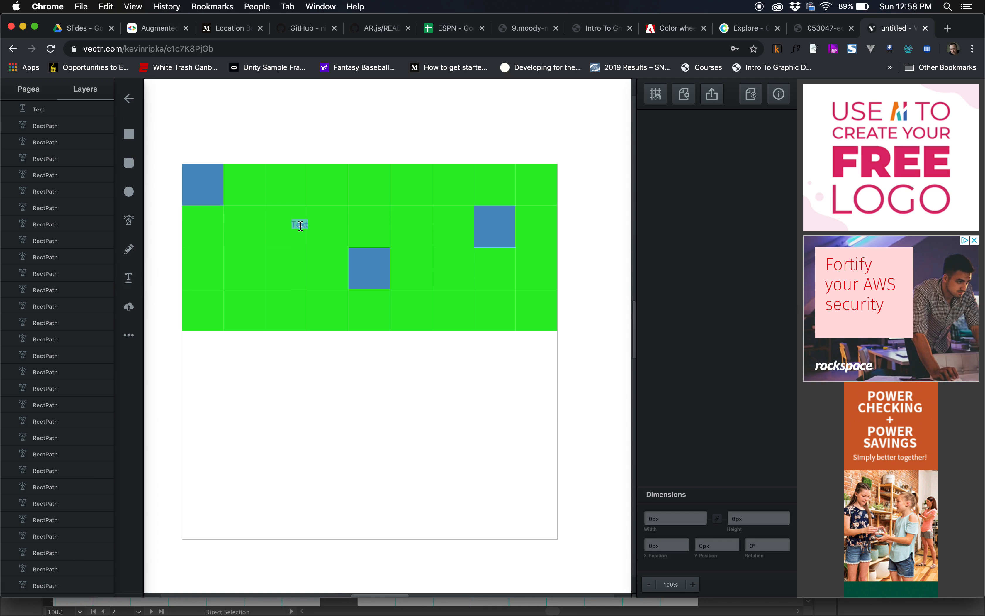
{"action": "type", "text": "ANalgo"}
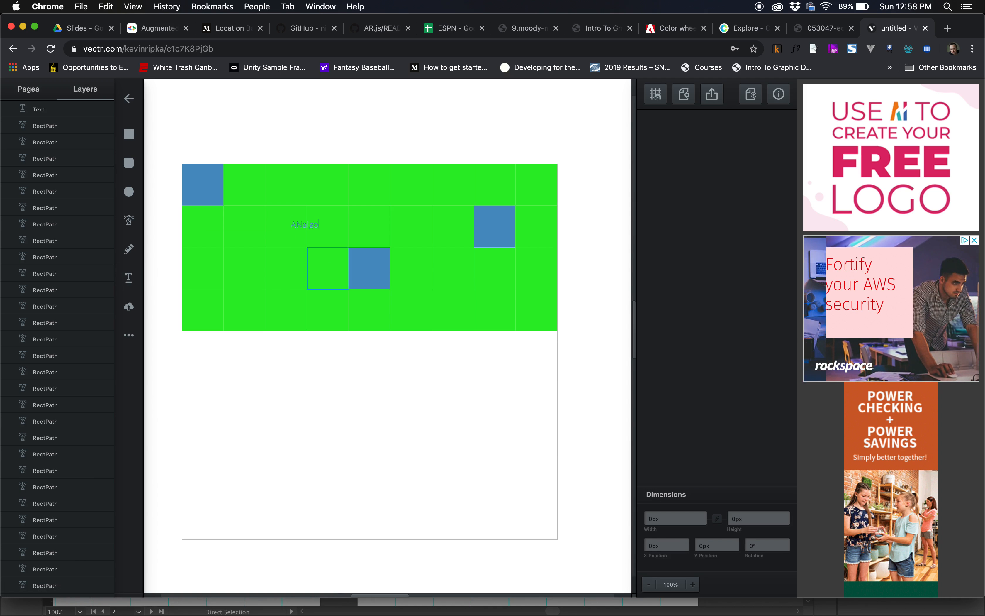
{"action": "type", "text": "anlsdnf"}
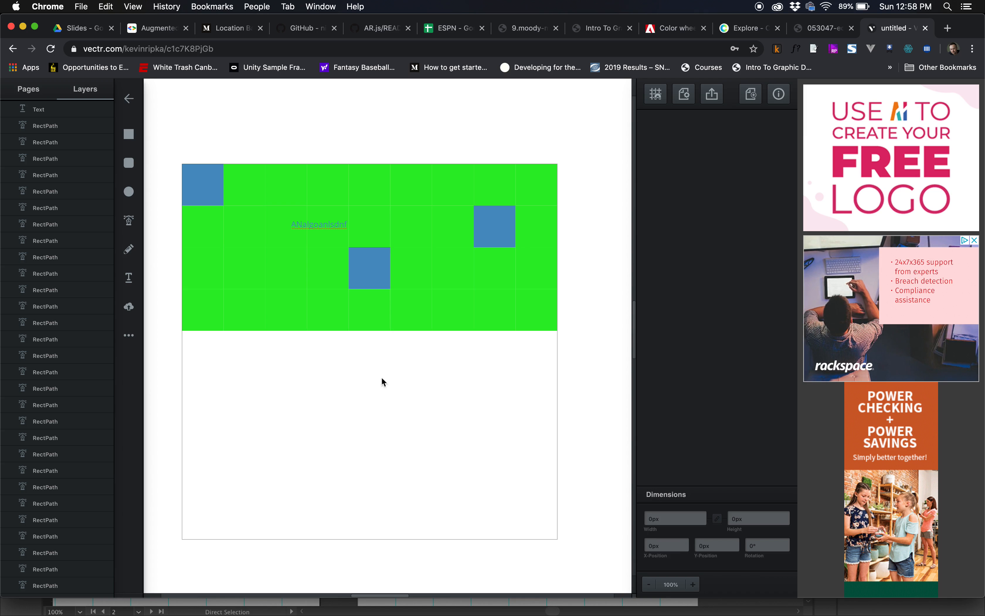
{"action": "left_click", "coordinate": [397, 396]}
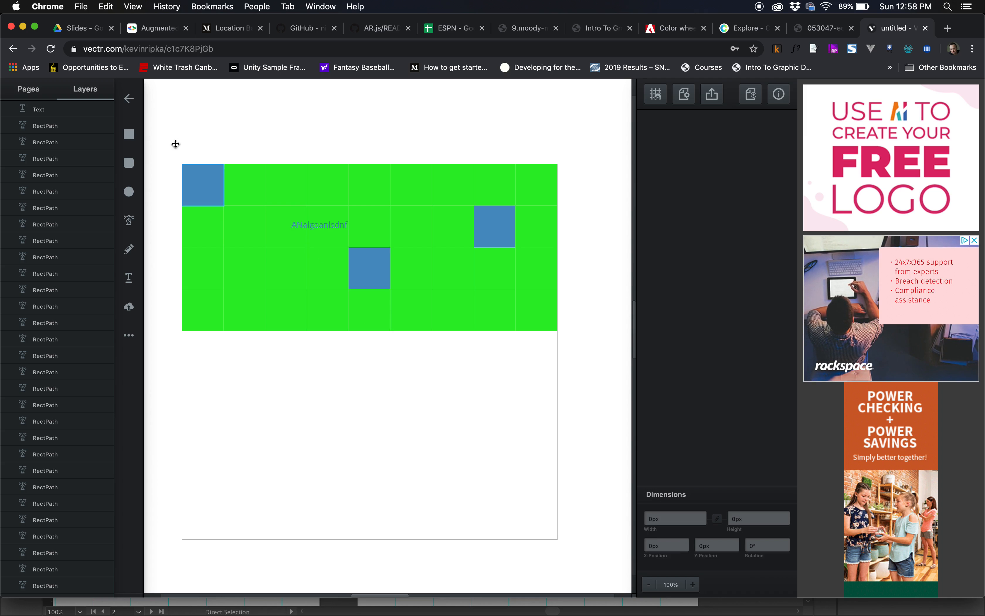
Export the page as a 640 × 640 px JPG at 90% quality, download it, and close the export preview.
{"action": "left_click", "coordinate": [133, 135]}
{"action": "left_click", "coordinate": [712, 94]}
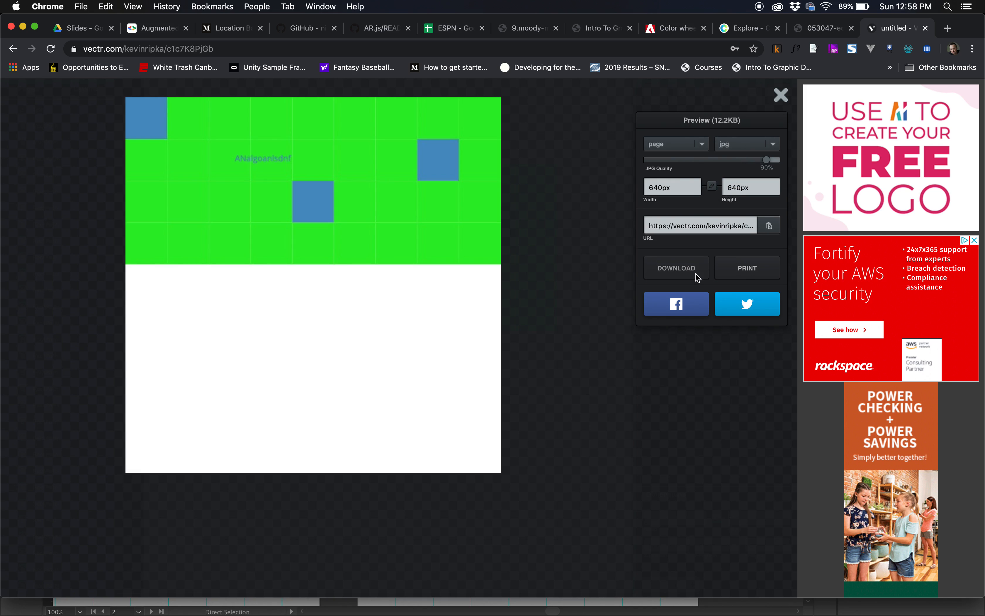
{"action": "left_click", "coordinate": [697, 269]}
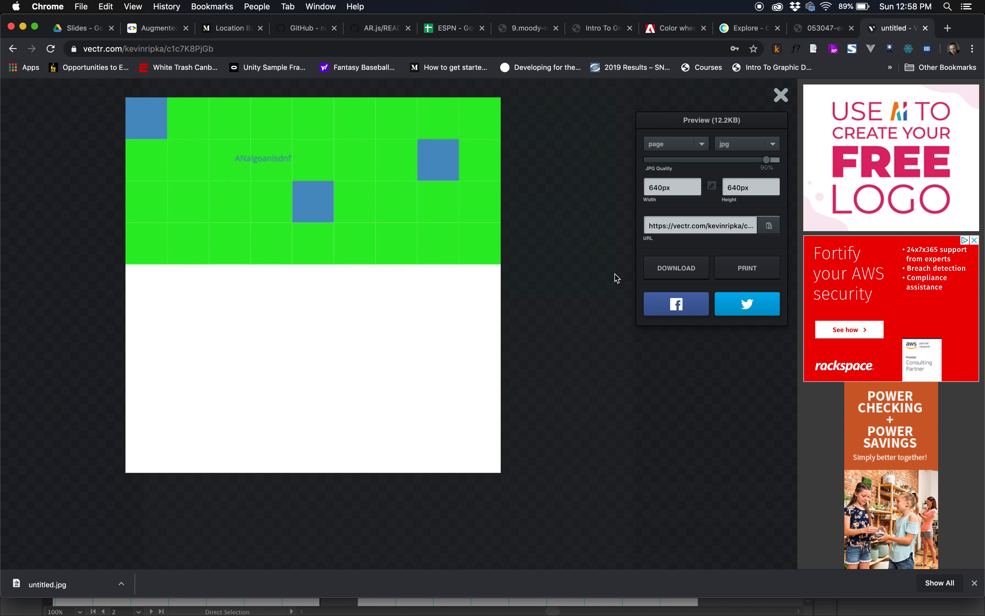
{"action": "left_click", "coordinate": [781, 95]}
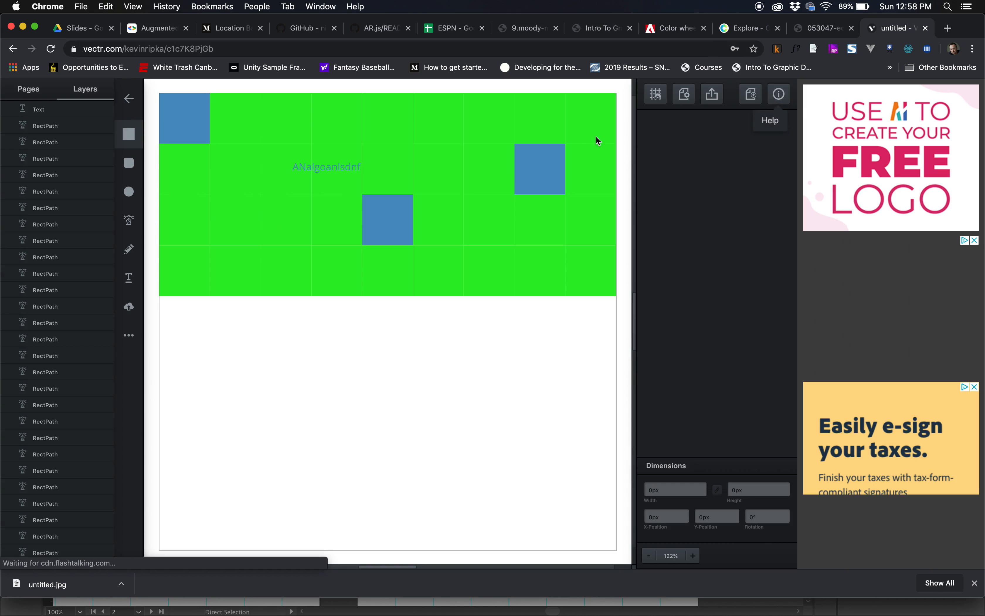